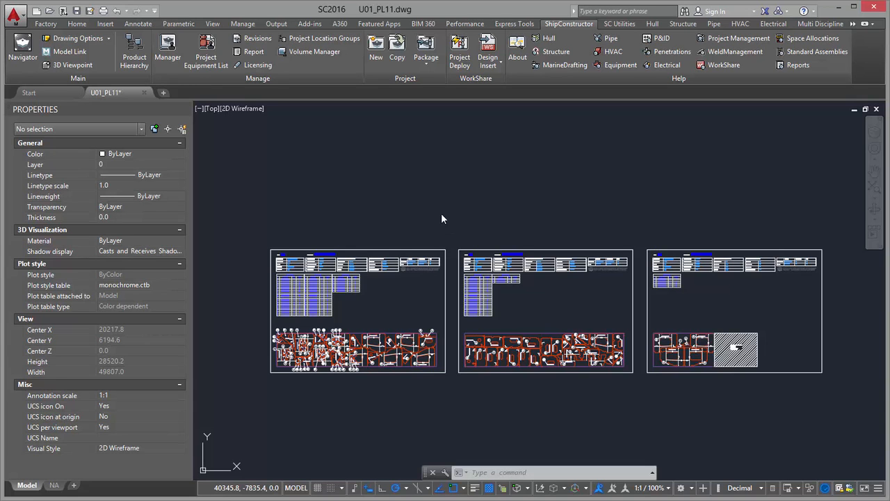
# Open the ShipConstructor Manager and look over the XML files in the CommercialExtents folder
pyautogui.click(168, 49)
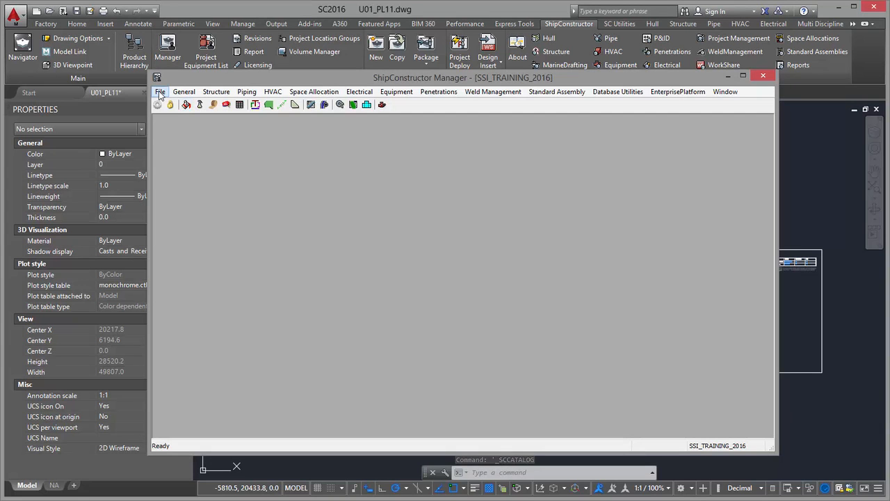
pyautogui.moveTo(152, 500)
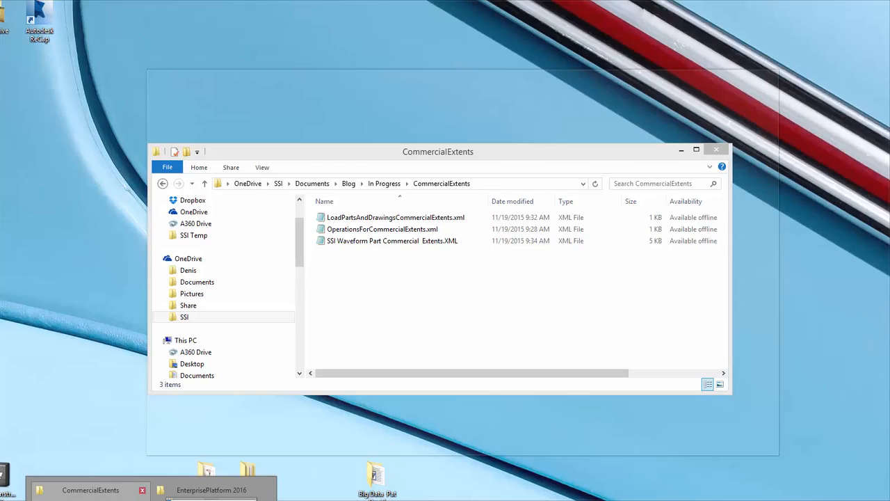
pyautogui.click(90, 489)
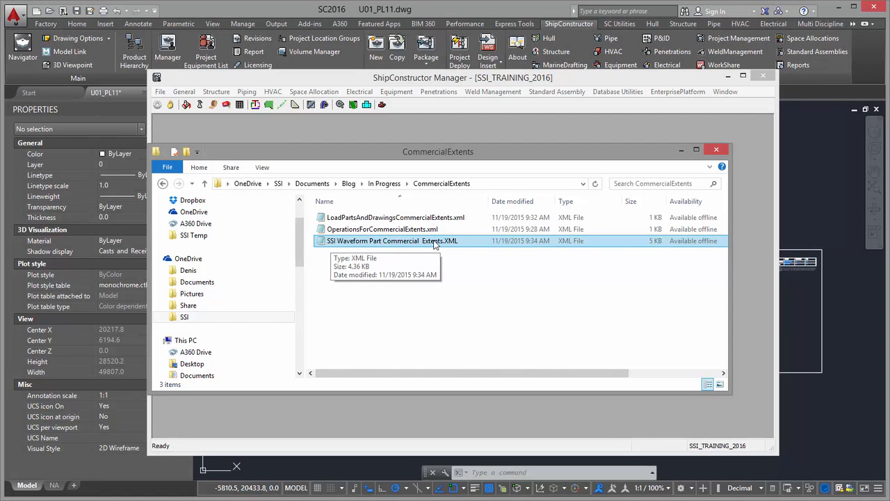
pyautogui.click(264, 79)
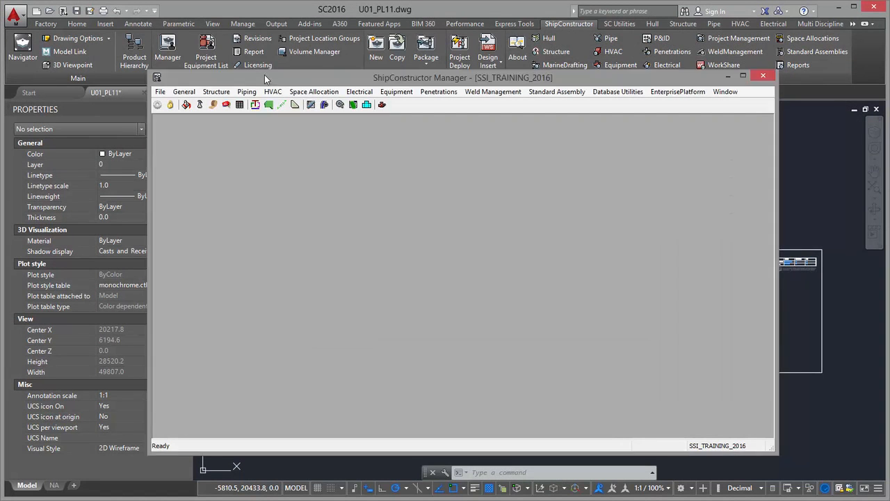
# Import "SSI Waveform Part Commercial Extents.XML" for all modules into the project
pyautogui.click(160, 91)
pyautogui.moveTo(180, 105)
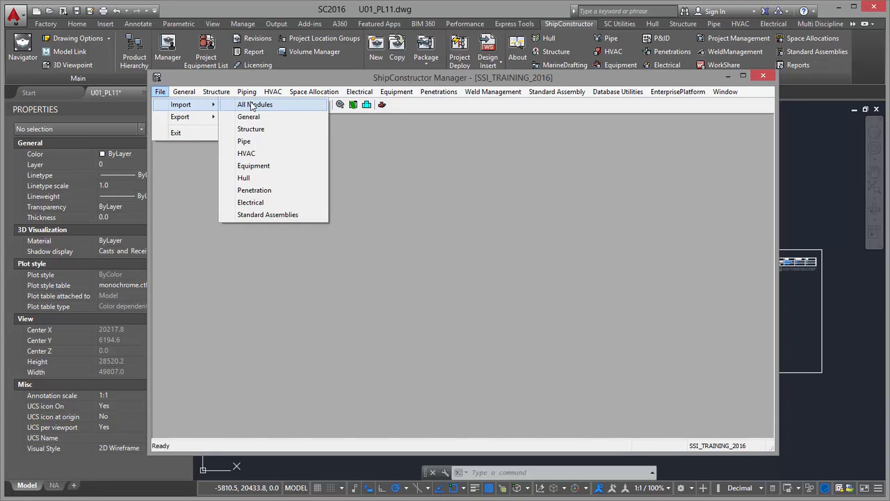
pyautogui.click(251, 105)
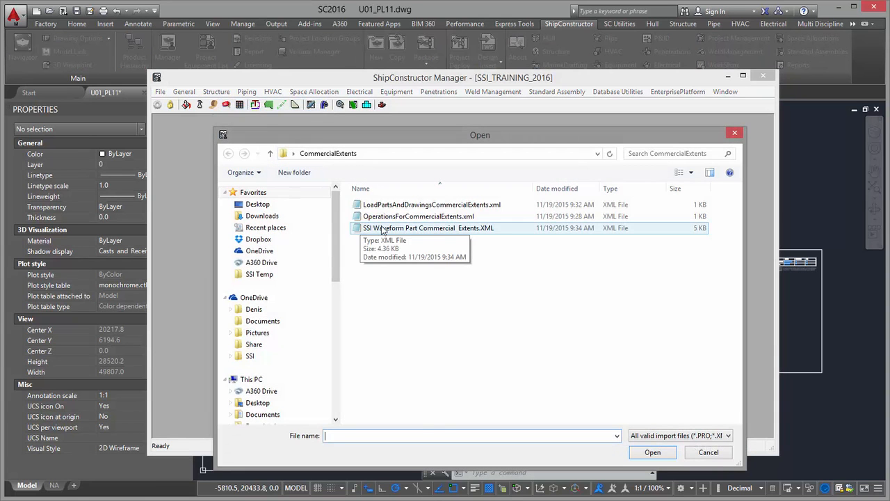
pyautogui.click(427, 230)
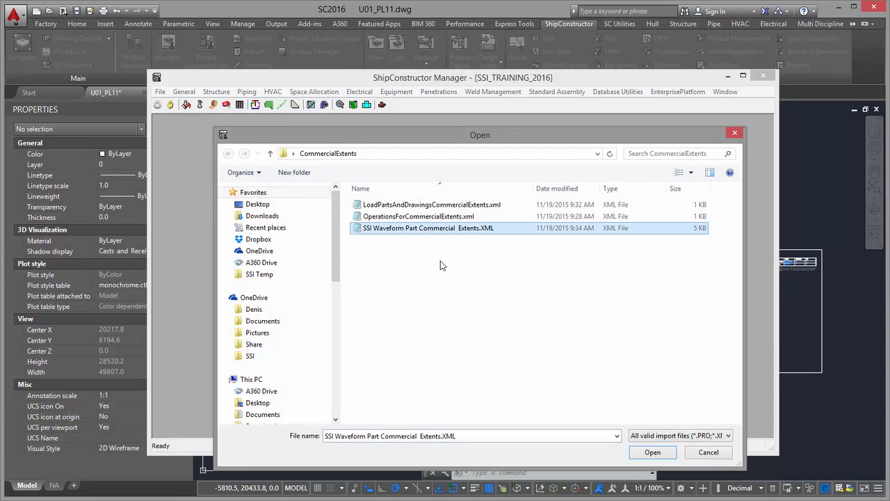
pyautogui.click(651, 452)
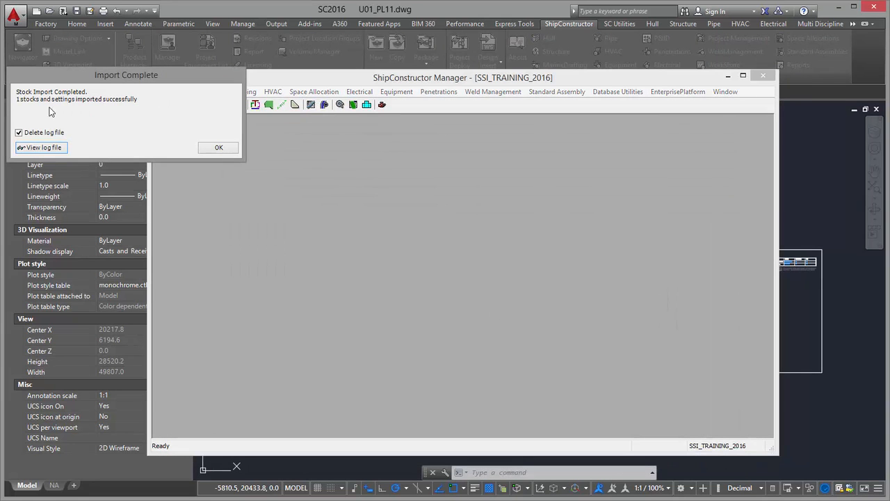
pyautogui.click(219, 148)
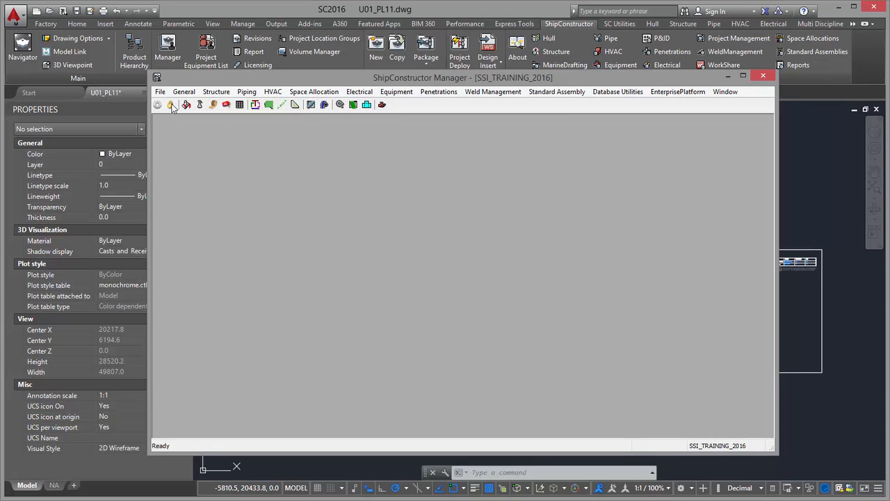
# Show the fields of the EnterprisePlatform BOM definition "SSI Waveform Part Commercial Extents"
pyautogui.click(159, 91)
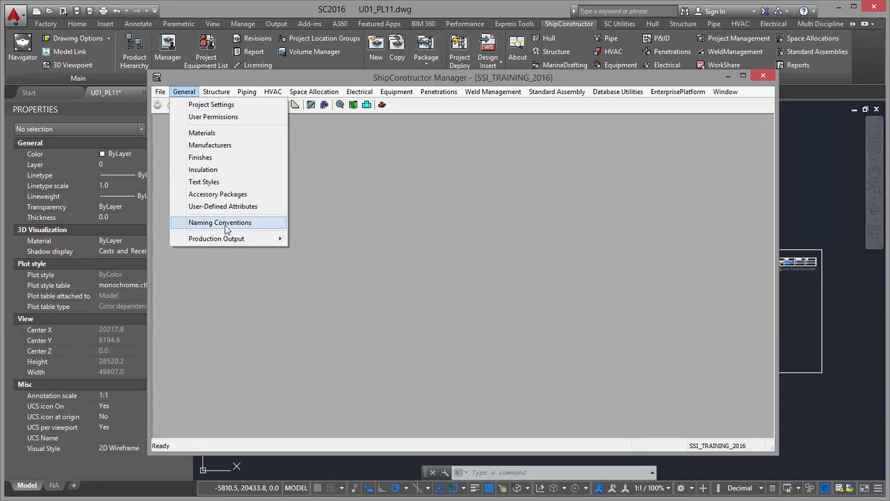
pyautogui.moveTo(227, 240)
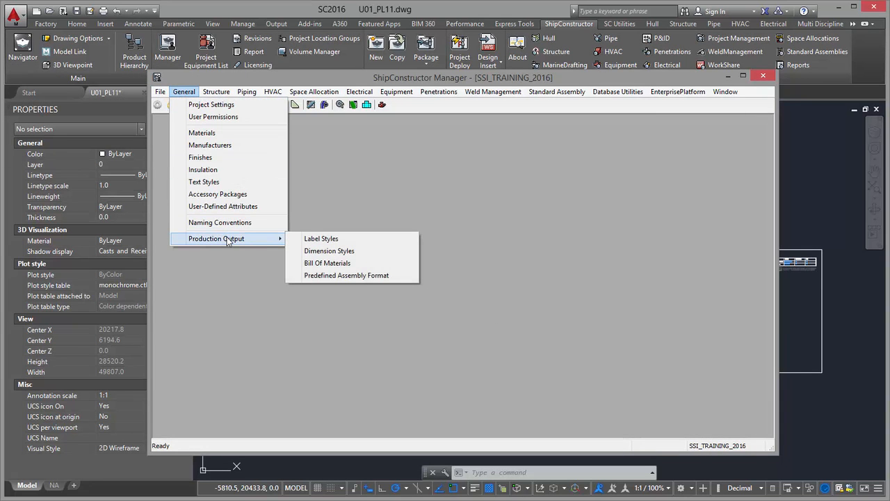
pyautogui.click(337, 263)
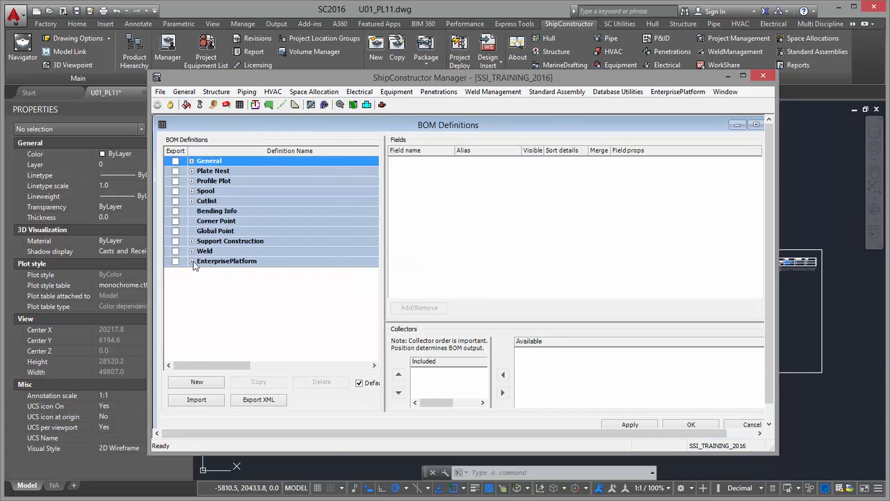
pyautogui.click(192, 261)
pyautogui.moveTo(371, 246); pyautogui.dragTo(379, 306)
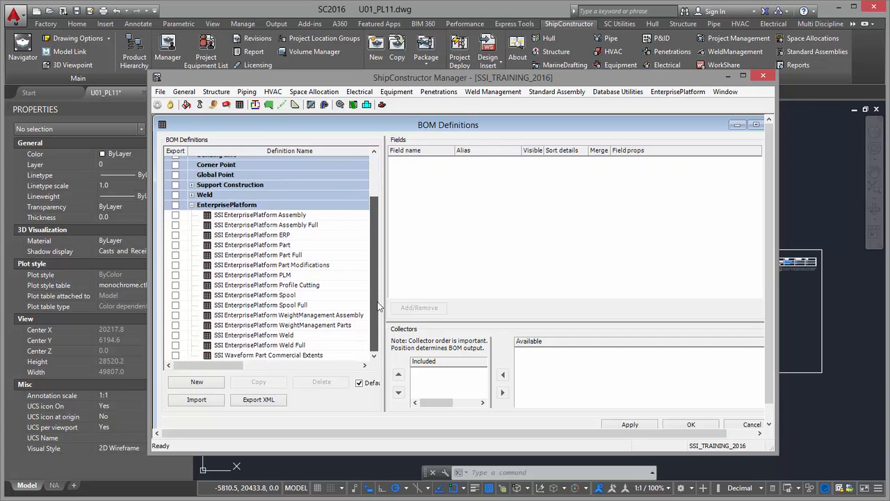
pyautogui.click(249, 356)
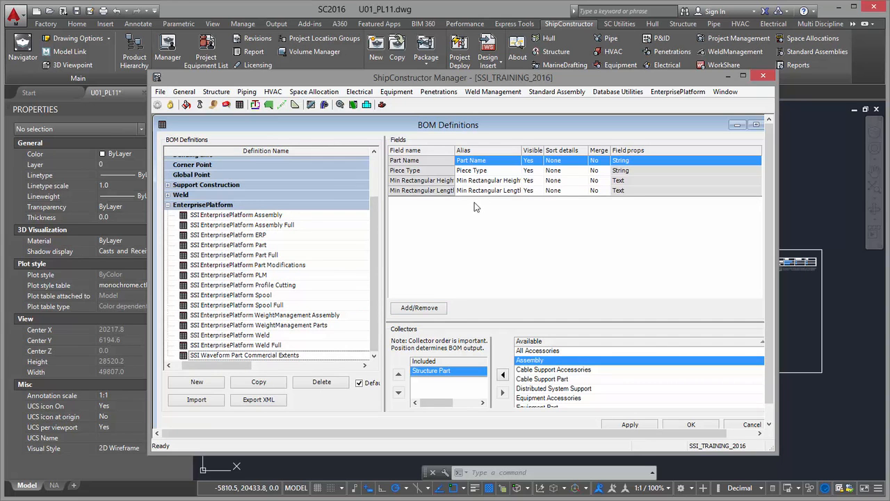
# View the production fields that can be added to the BOM definition, leave them unchanged, and close the BOM Definitions
pyautogui.click(429, 310)
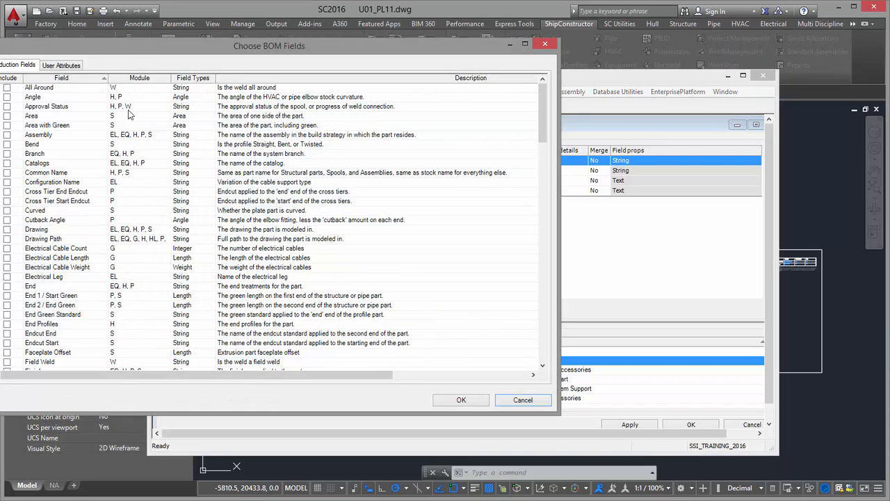
pyautogui.moveTo(137, 51); pyautogui.dragTo(229, 64)
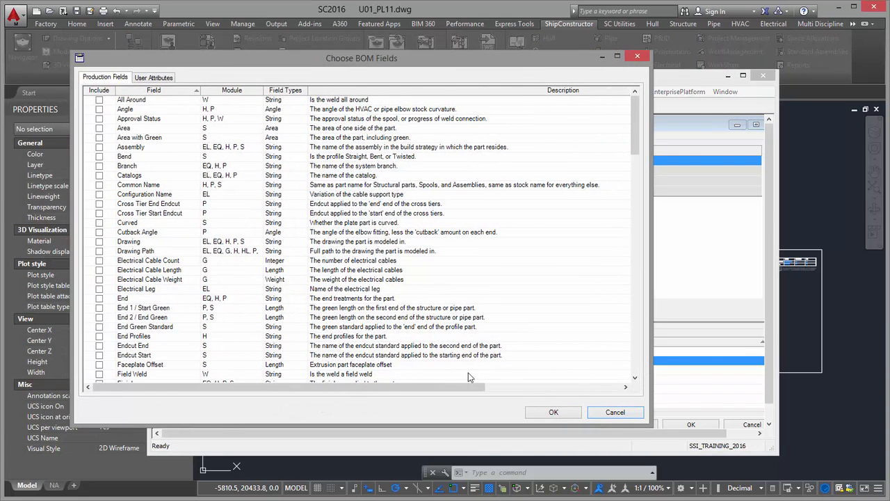
pyautogui.click(612, 414)
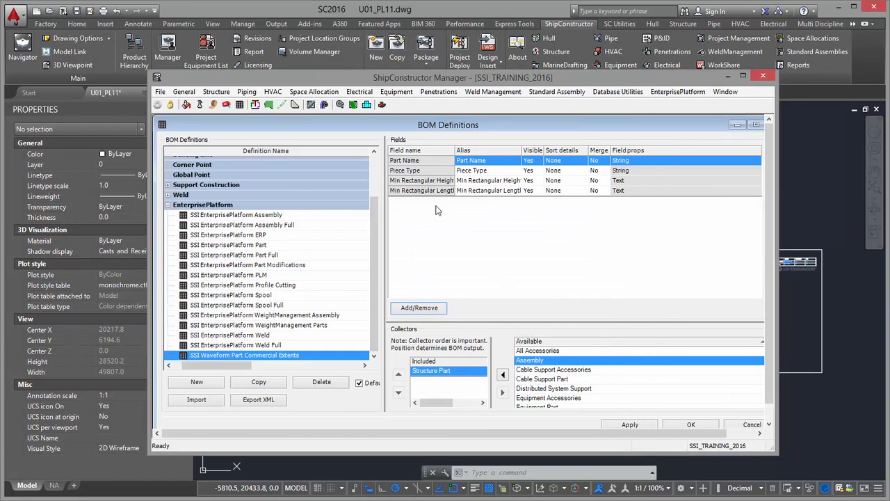
pyautogui.click(690, 425)
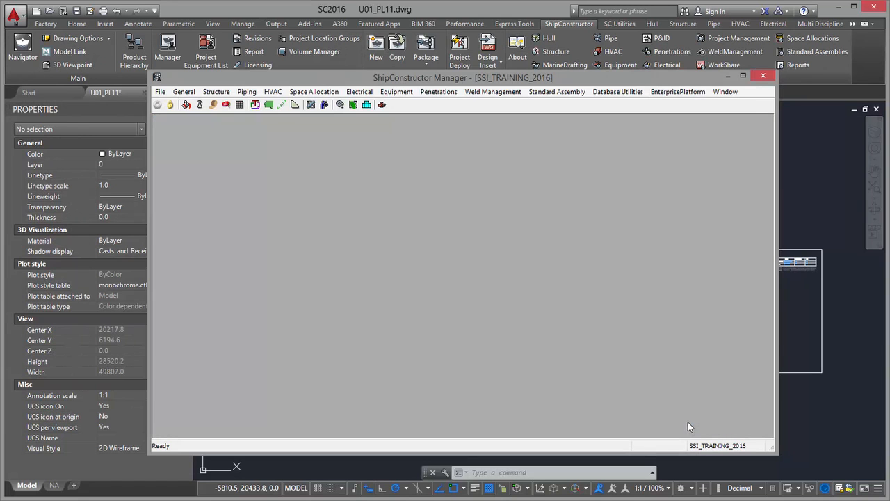
# Switch to the EnterprisePlatform 2016 folder in File Explorer and inspect its full path under AppData\Roaming\SSI
pyautogui.click(727, 76)
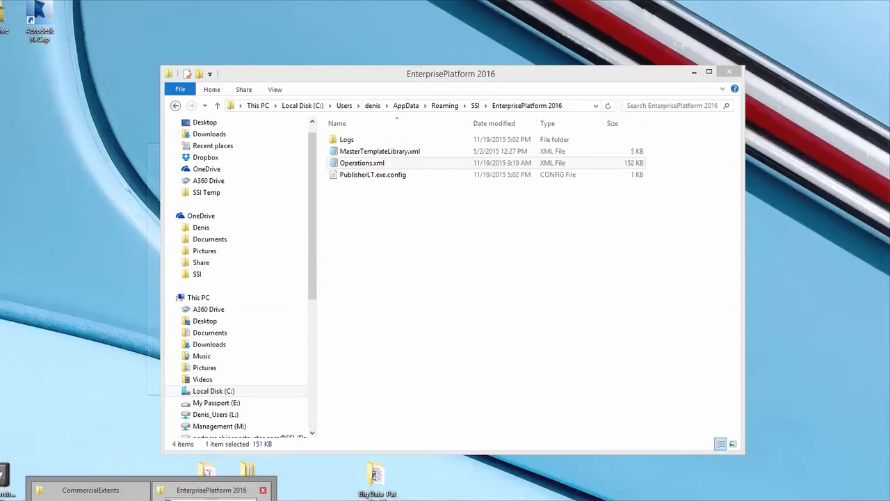
pyautogui.click(209, 493)
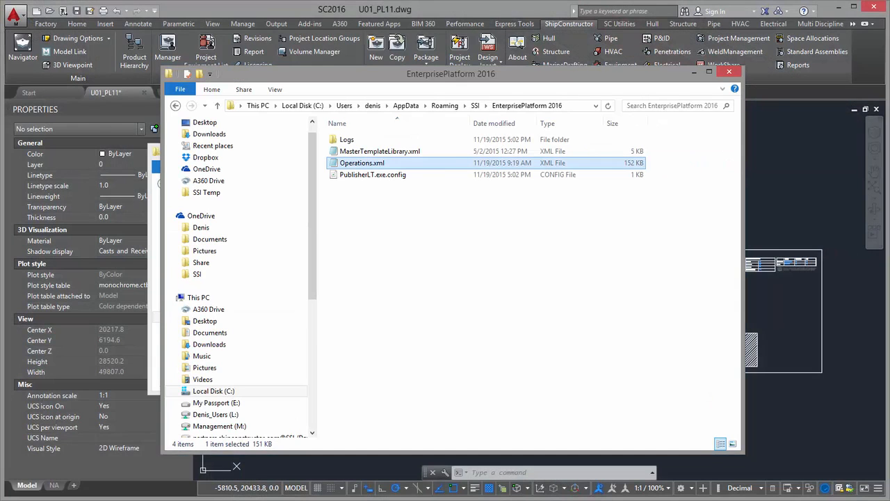
pyautogui.click(574, 107)
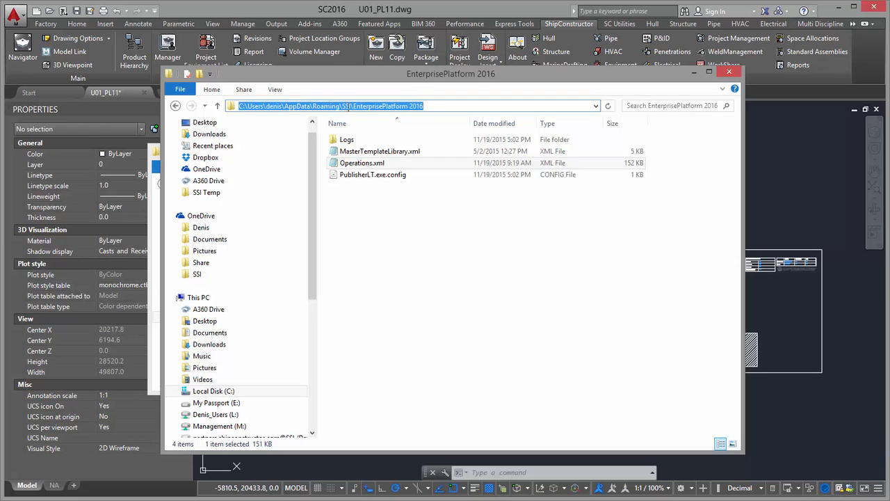
pyautogui.moveTo(451, 105); pyautogui.dragTo(413, 105)
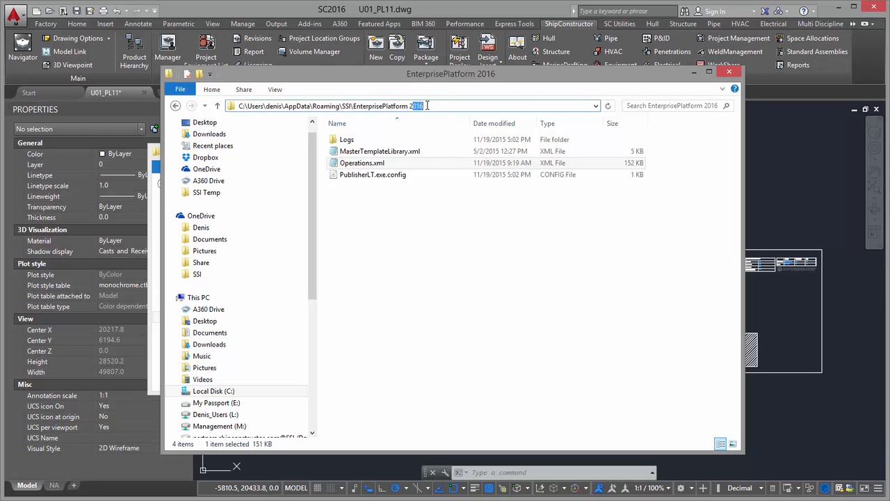
# Open Operations.xml from the EnterprisePlatform 2016 folder in Notepad++
pyautogui.click(401, 167)
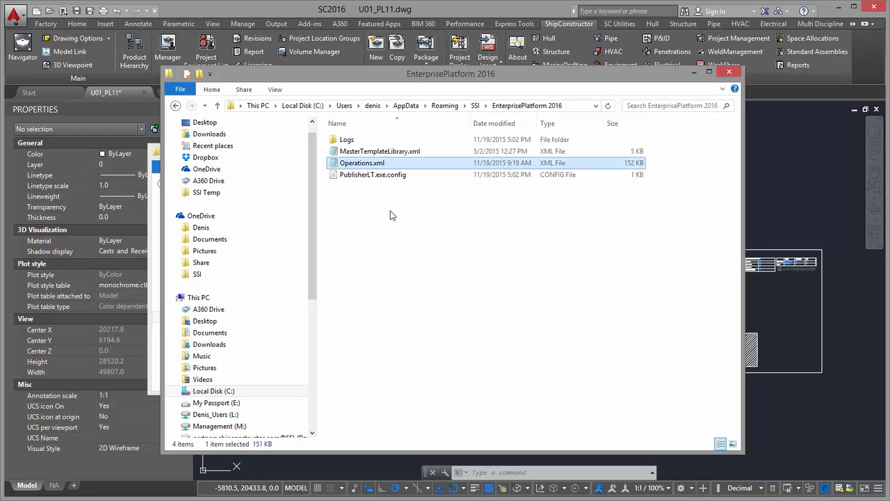
pyautogui.rightClick(370, 167)
pyautogui.moveTo(407, 200)
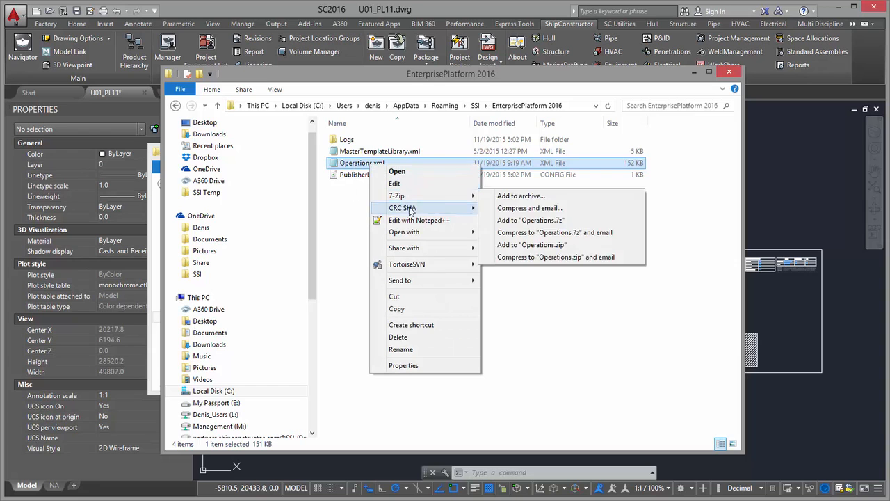
pyautogui.click(413, 220)
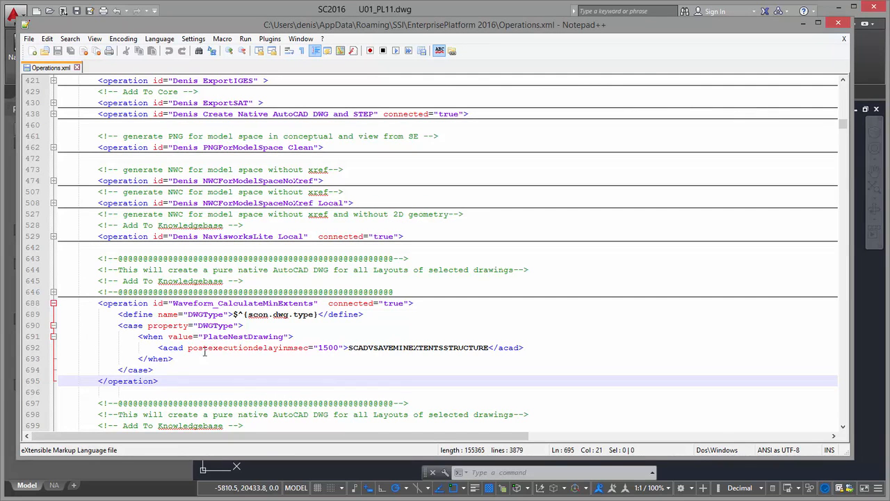
# Examine the Waveform_CalculateMinExtents operation block and its id in Operations.xml
pyautogui.moveTo(179, 379); pyautogui.dragTo(60, 305)
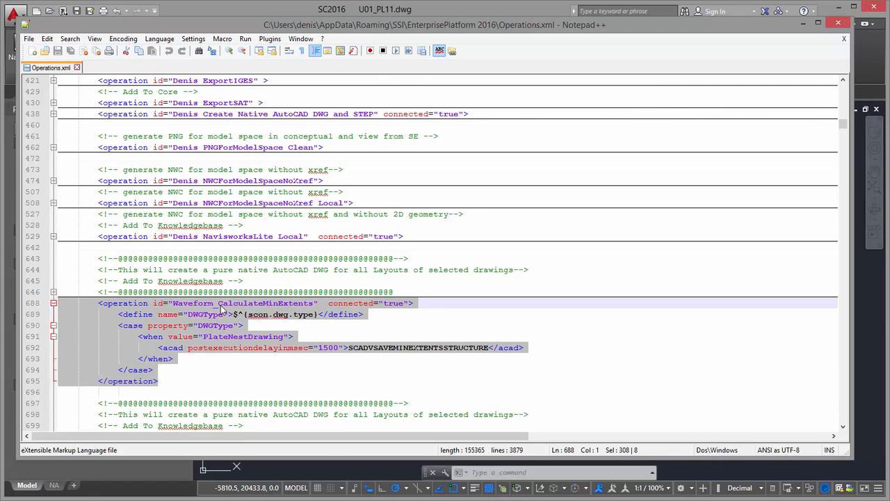
pyautogui.click(217, 306)
pyautogui.moveTo(218, 304); pyautogui.dragTo(314, 304)
pyautogui.scroll(-4, 231, 351)
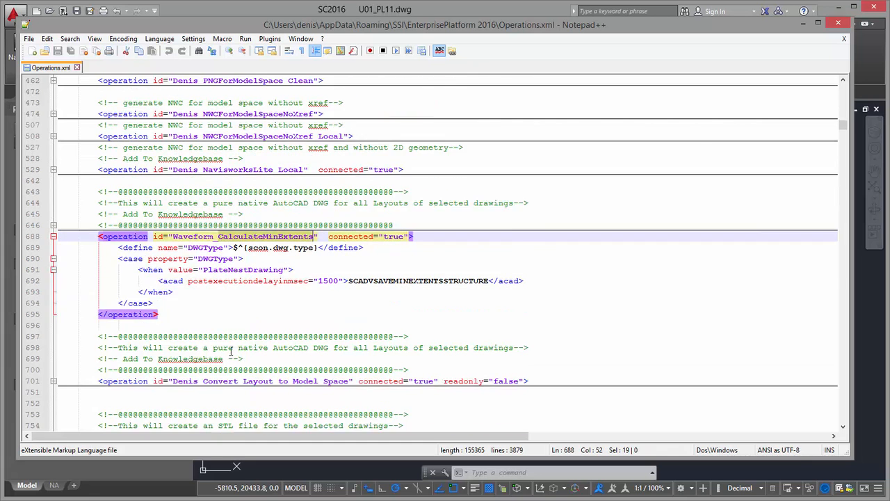
pyautogui.moveTo(170, 247); pyautogui.dragTo(60, 171)
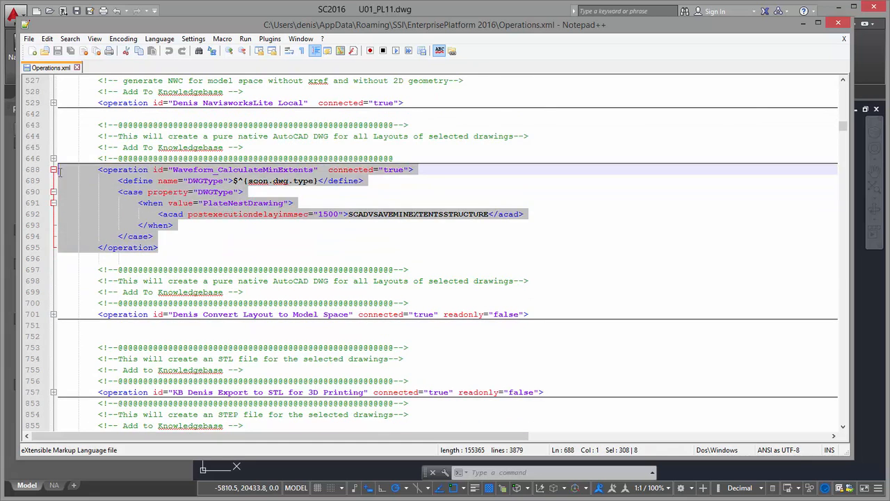
# Examine where the dwgoperations section that encloses the Waveform_CalculateMinExtents operation begins and ends
pyautogui.scroll(-5, 172, 376)
pyautogui.moveTo(174, 327); pyautogui.dragTo(86, 328)
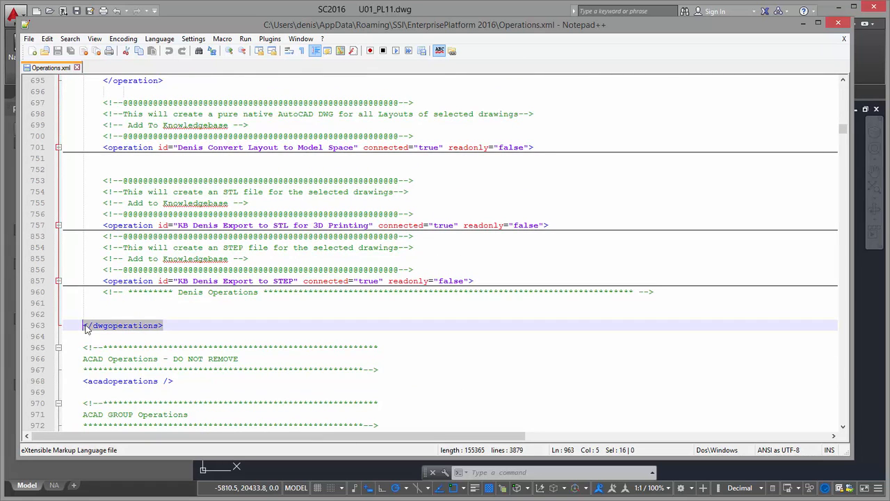
pyautogui.click(98, 325)
pyautogui.scroll(9, 139, 329)
pyautogui.scroll(15, 149, 331)
pyautogui.scroll(10, 150, 333)
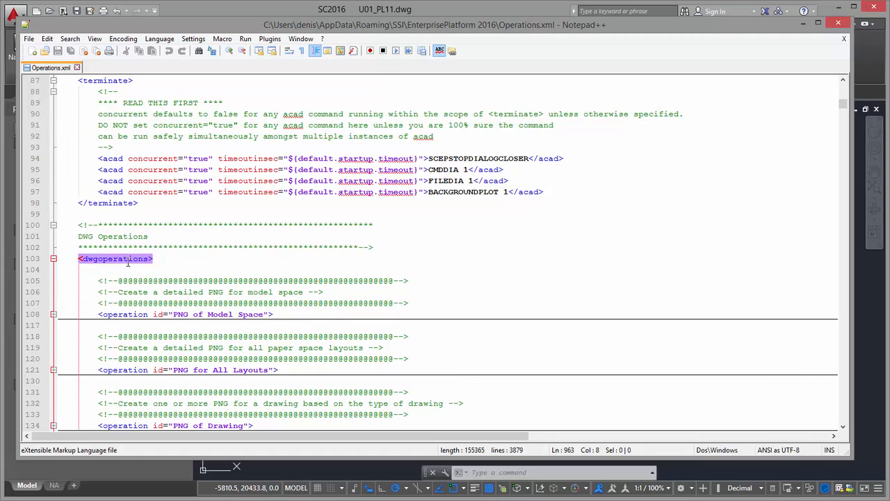
pyautogui.scroll(-15, 118, 336)
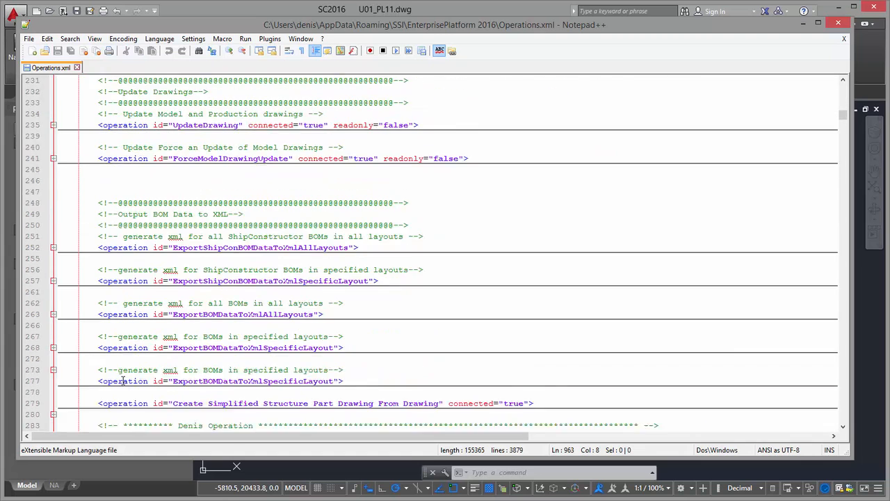
pyautogui.scroll(-15, 122, 381)
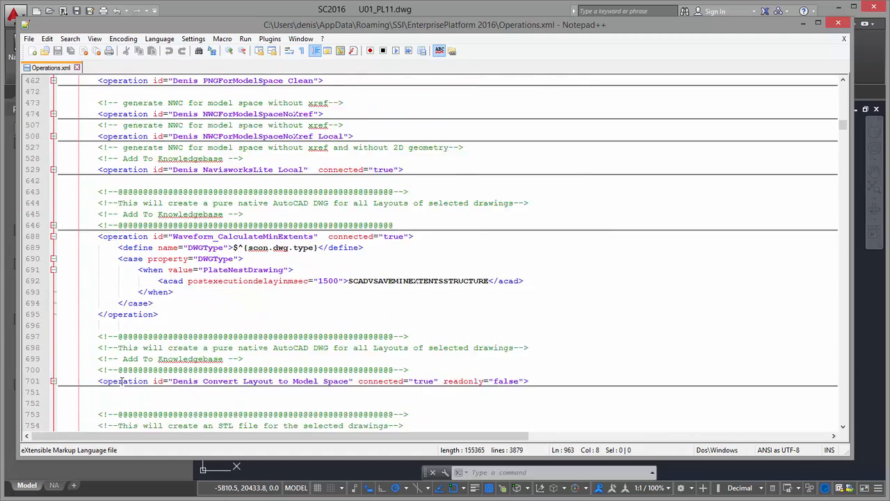
pyautogui.press('Right')
pyautogui.press('Right')
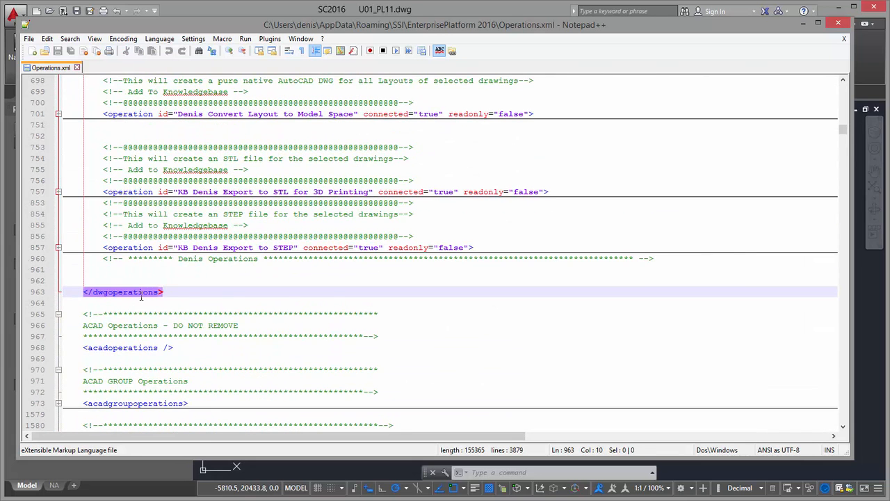
# Examine the Waveform Commercial Extents operation block in the generalgroupoperations section of Operations.xml
pyautogui.scroll(3, 135, 299)
pyautogui.scroll(-15, 138, 300)
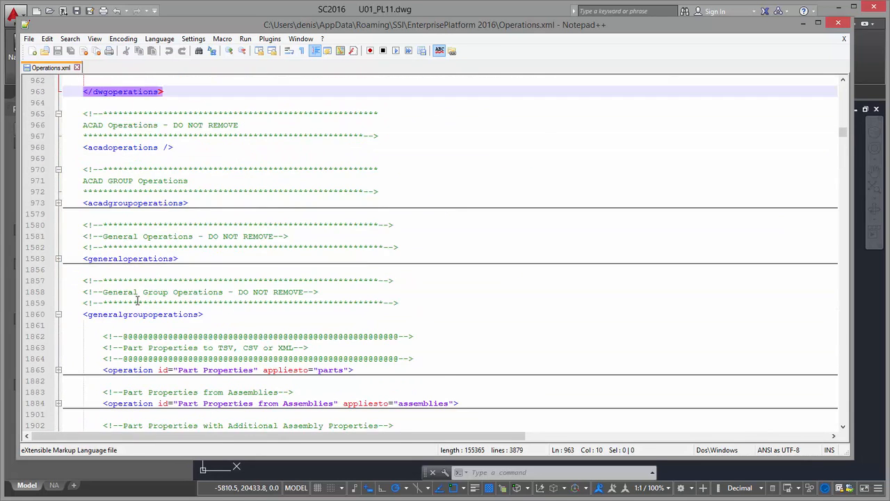
pyautogui.scroll(-12, 137, 301)
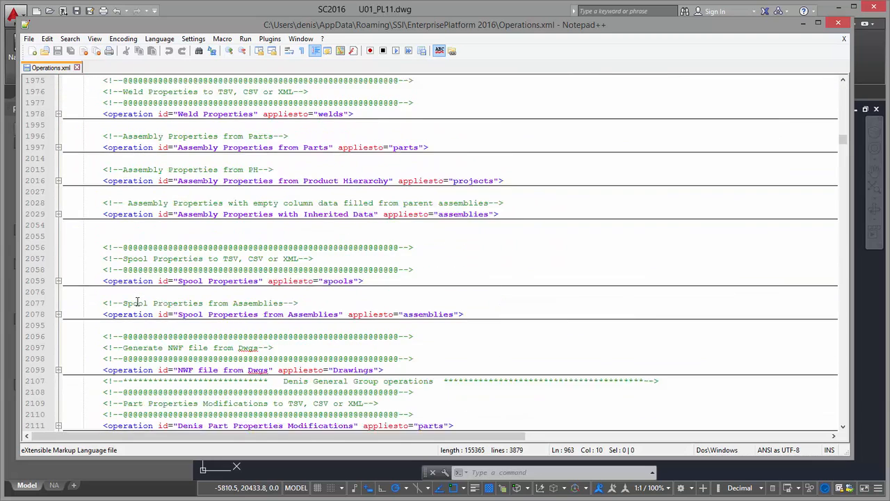
pyautogui.scroll(-4, 138, 303)
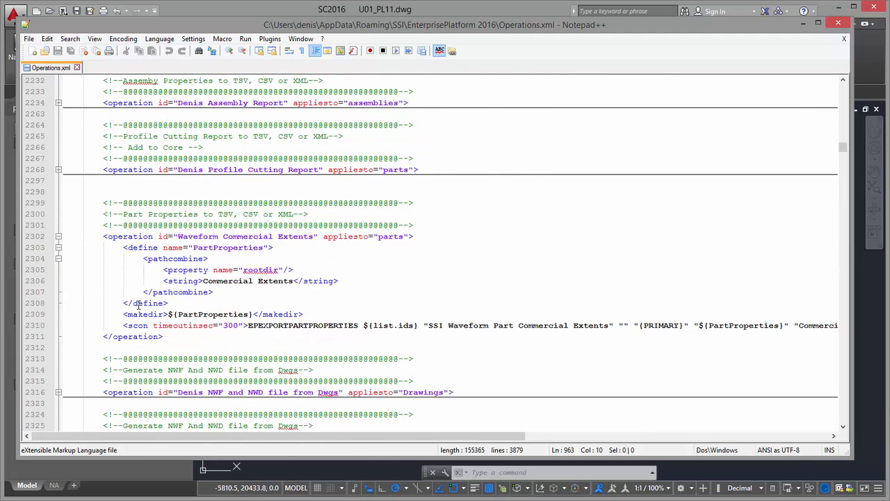
pyautogui.moveTo(166, 336); pyautogui.dragTo(45, 237)
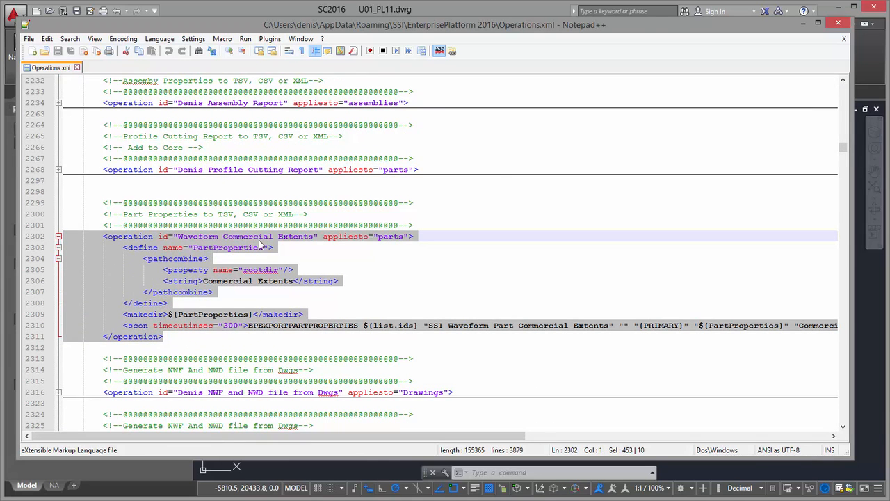
pyautogui.click(368, 281)
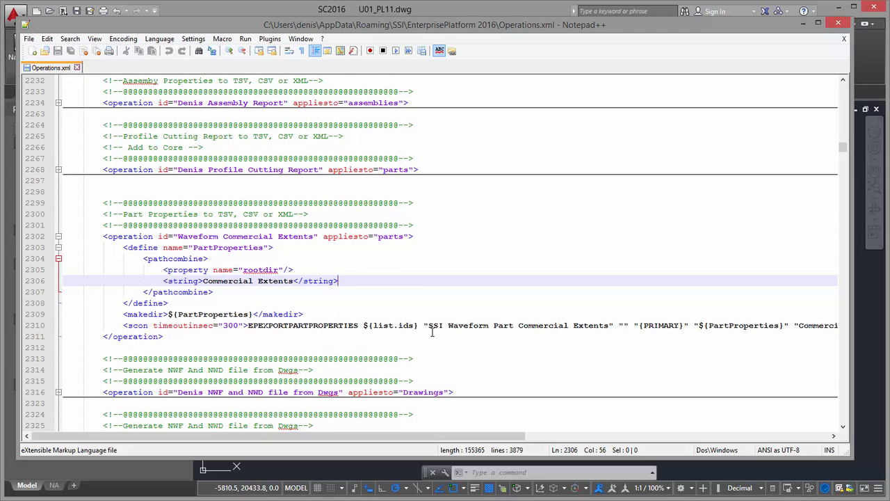
# Inspect the BOM definition name in the operation's EPEXPORTPARTPROPERTIES line and the closing tag of the generalgroupoperations section
pyautogui.moveTo(428, 325); pyautogui.dragTo(611, 325)
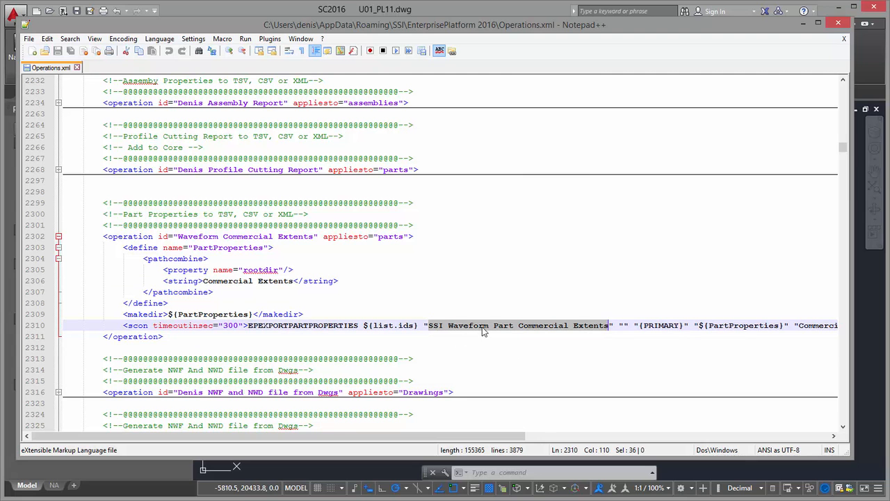
pyautogui.click(156, 336)
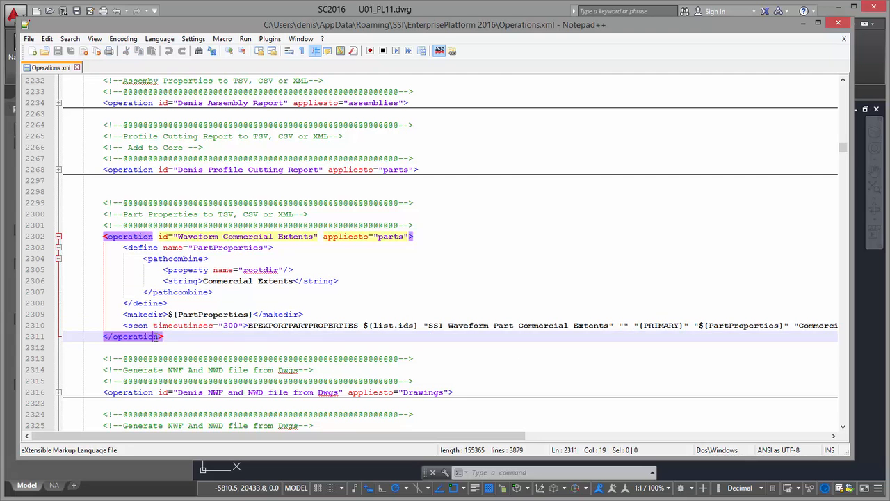
pyautogui.scroll(-4, 155, 338)
pyautogui.moveTo(215, 348); pyautogui.dragTo(75, 350)
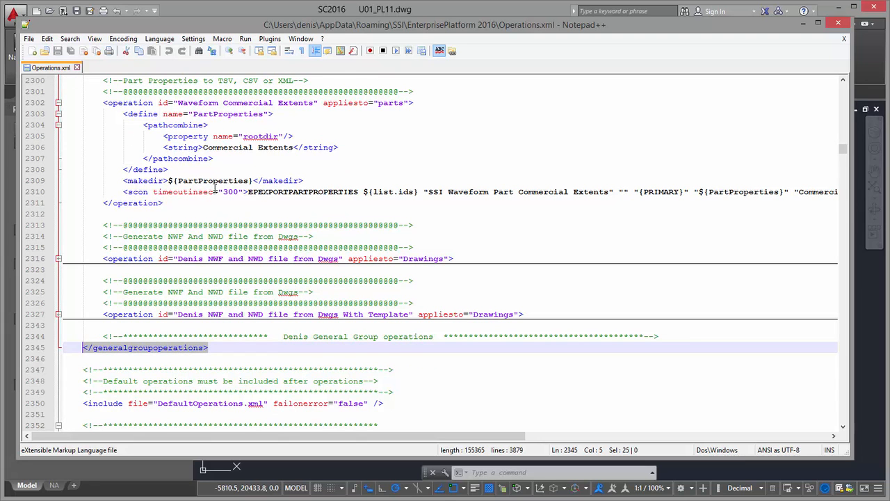
# Switch to PublisherLT and load the project items using the load criteria file LoadPartsAndDrawingsCommercialExtents.xml
pyautogui.click(803, 27)
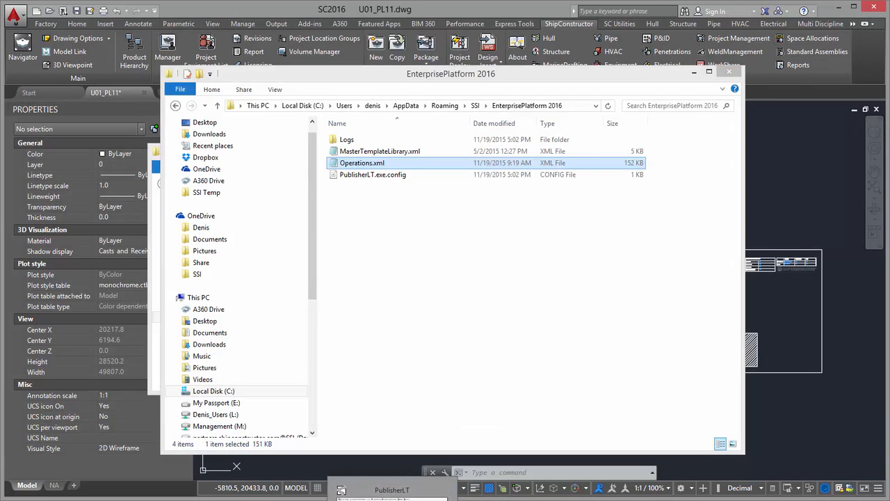
pyautogui.click(389, 490)
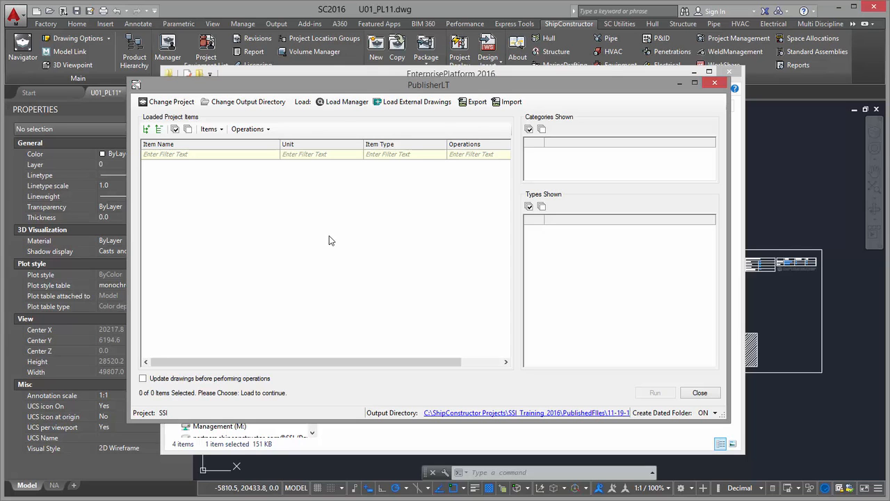
pyautogui.click(342, 102)
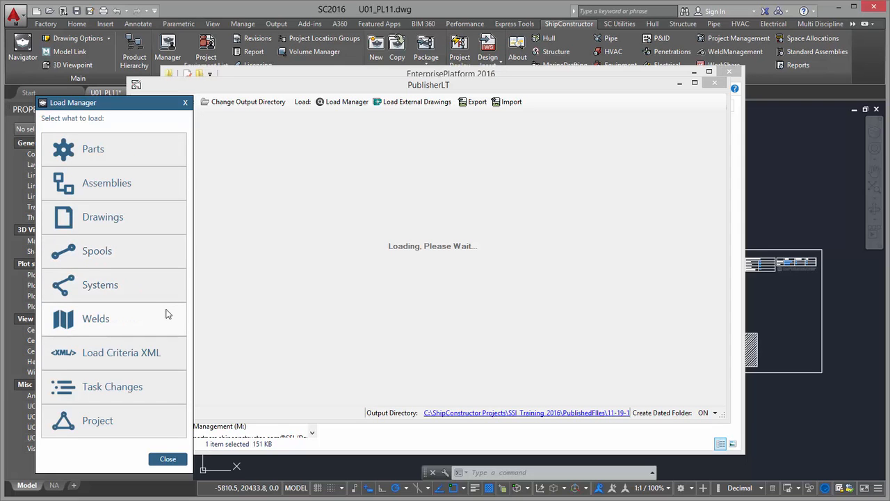
pyautogui.click(105, 356)
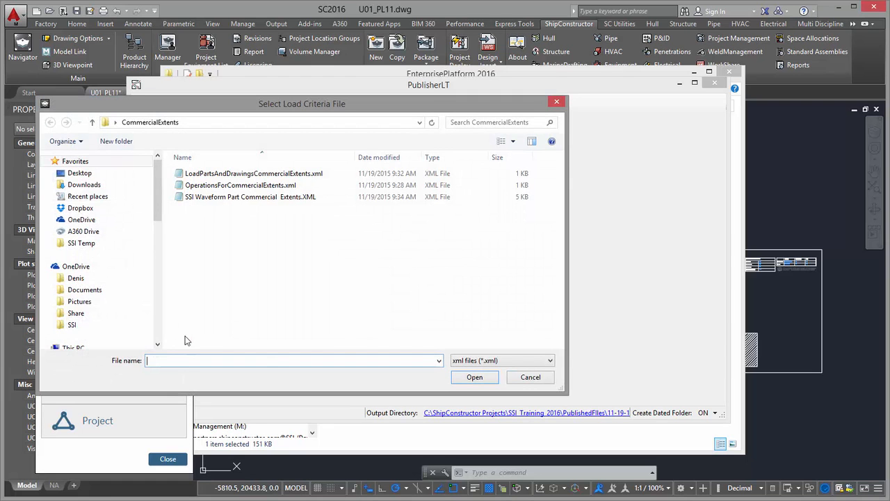
pyautogui.moveTo(225, 112); pyautogui.dragTo(368, 114)
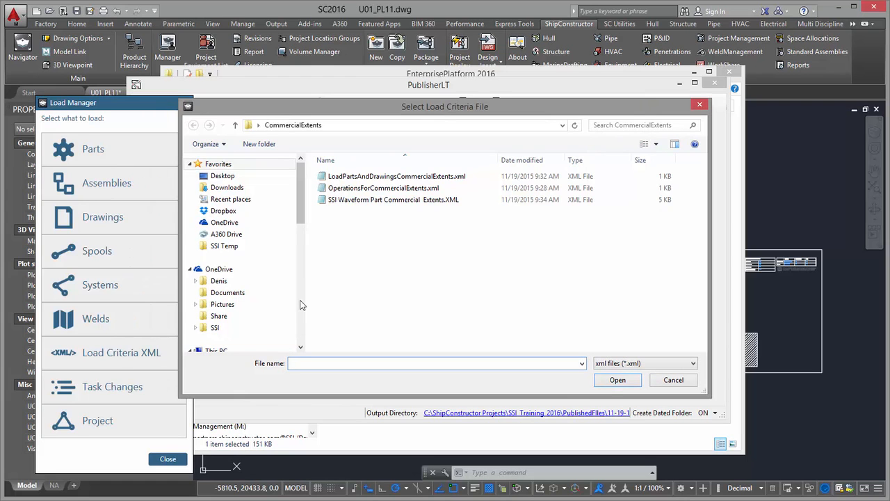
pyautogui.click(353, 178)
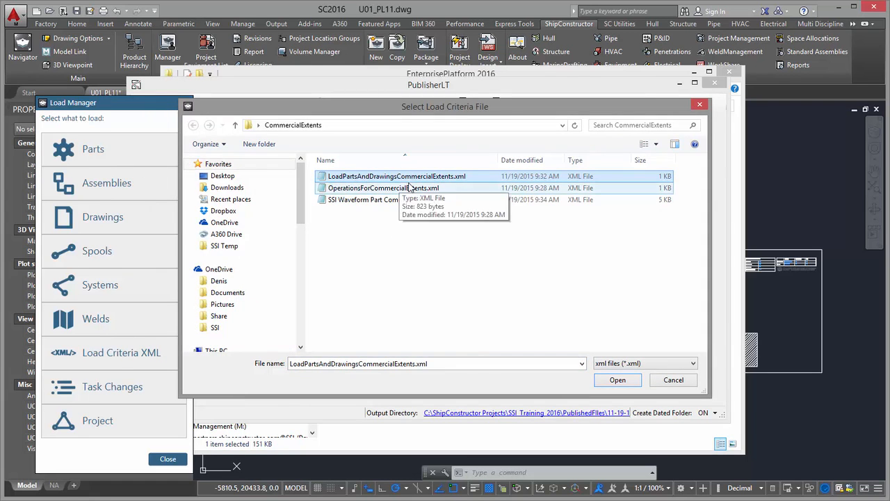
pyautogui.click(616, 381)
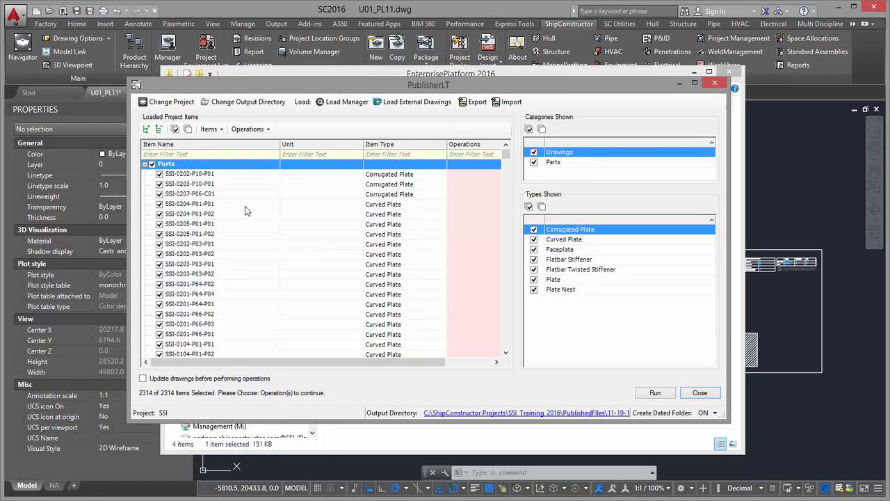
# Review the loaded parts and plate nest drawings in the project items list
pyautogui.click(145, 164)
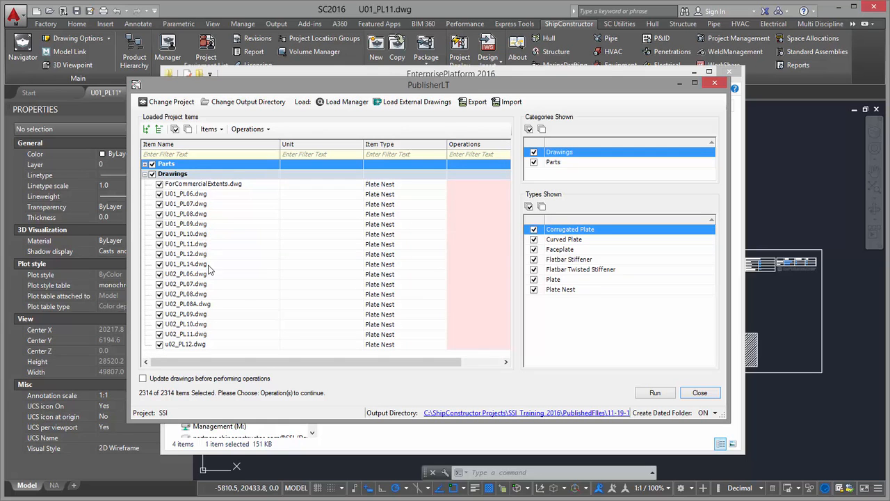
pyautogui.click(145, 174)
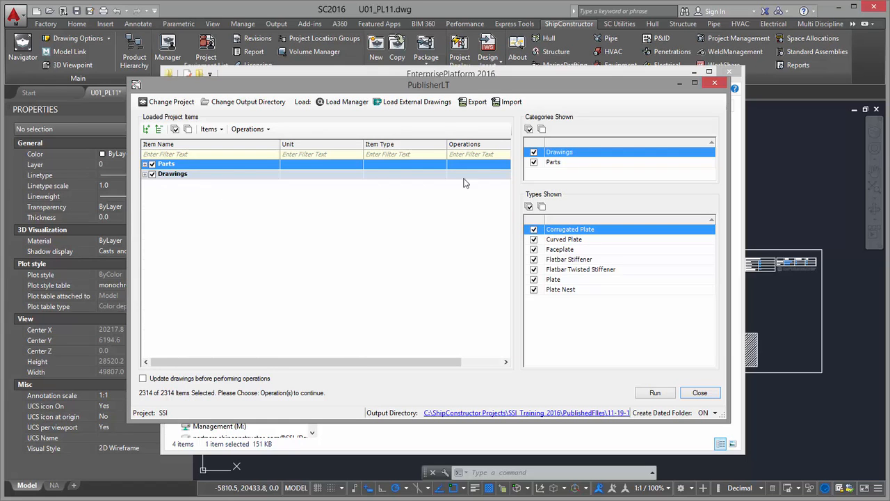
pyautogui.click(145, 164)
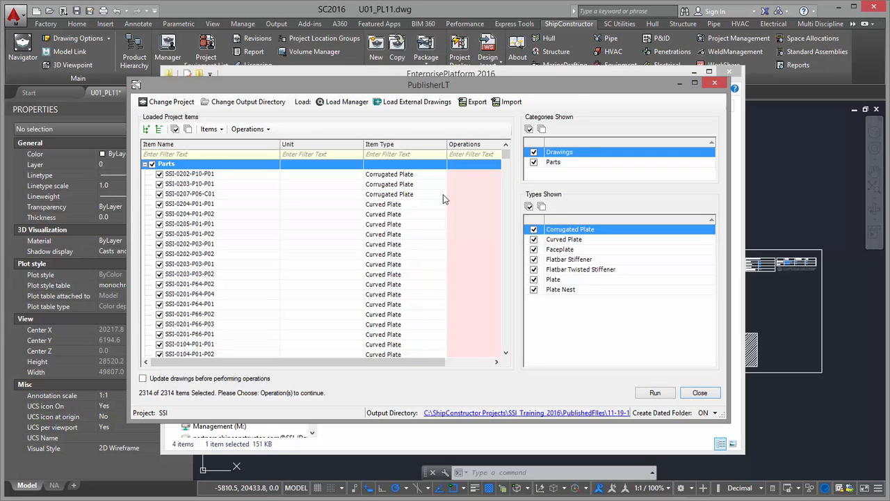
# Import OperationsForCommercialExtents.xml to assign operations to the loaded parts and drawings
pyautogui.click(511, 102)
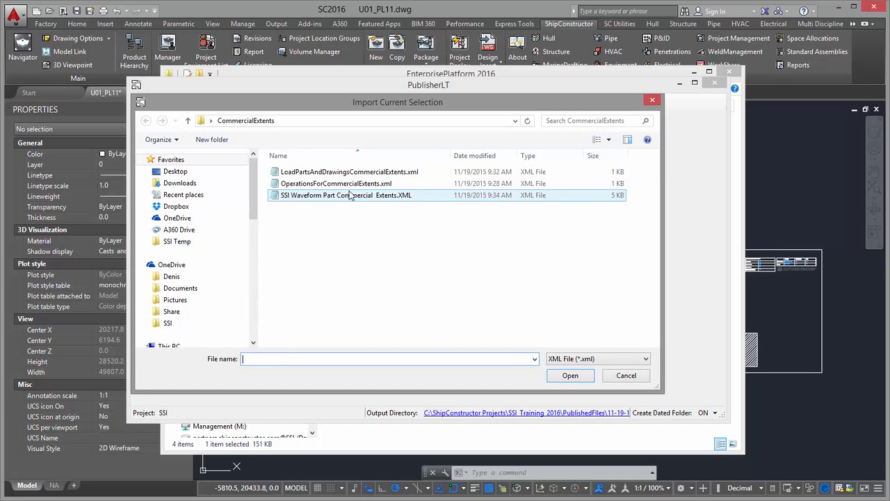
pyautogui.click(309, 185)
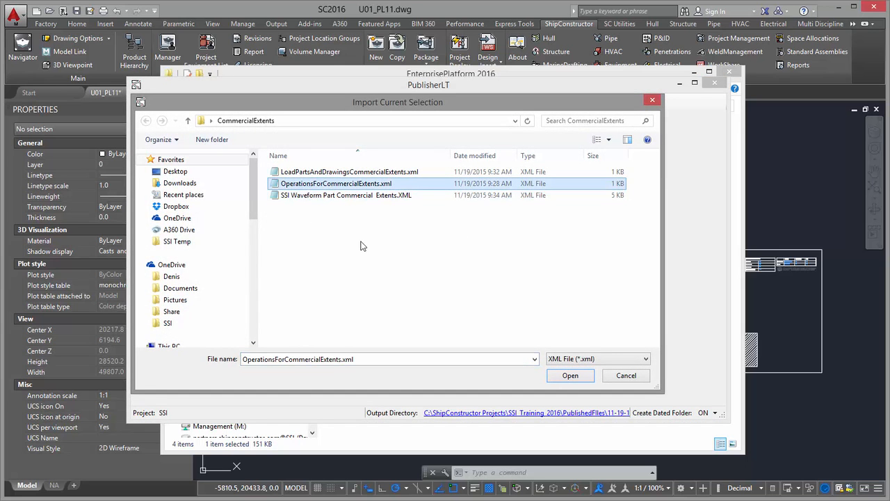
pyautogui.click(575, 381)
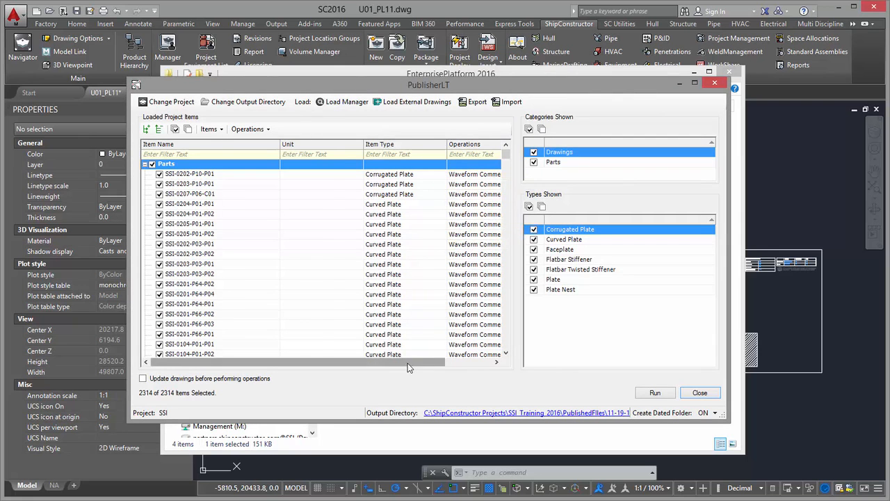
# Check which operations are assigned to the loaded parts and to the plate nest drawings
pyautogui.moveTo(407, 363); pyautogui.dragTo(454, 363)
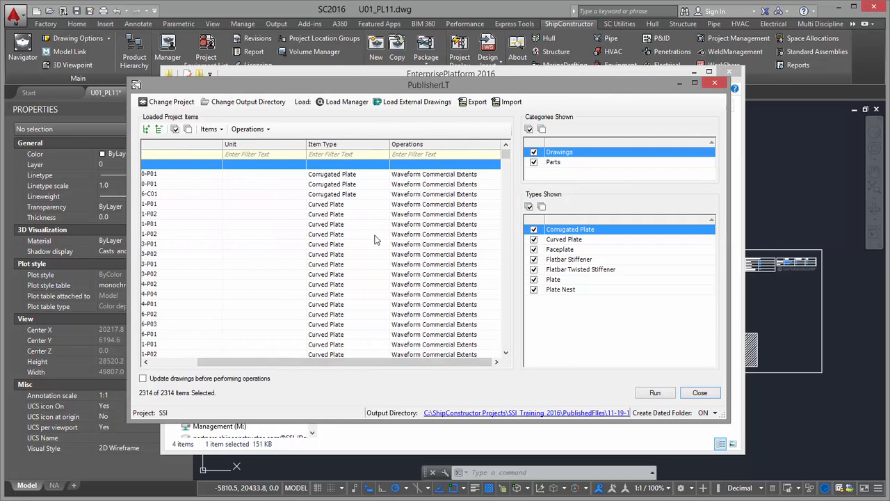
pyautogui.moveTo(377, 363); pyautogui.dragTo(326, 363)
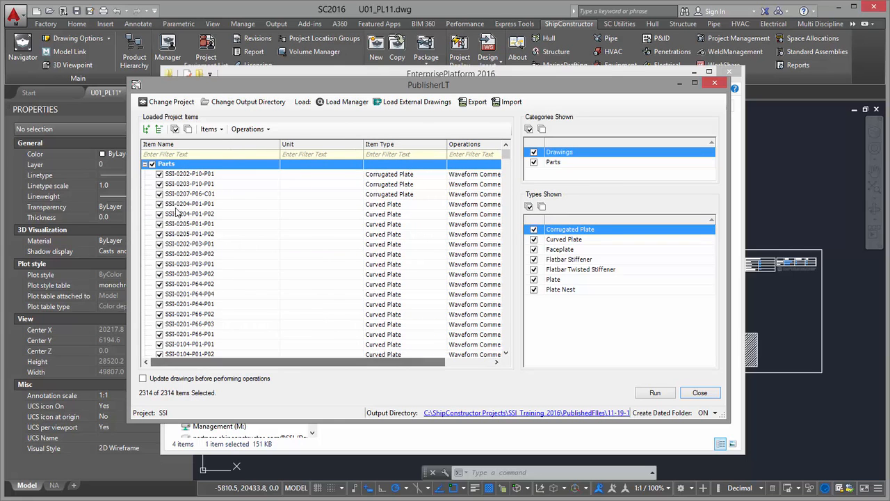
pyautogui.click(145, 164)
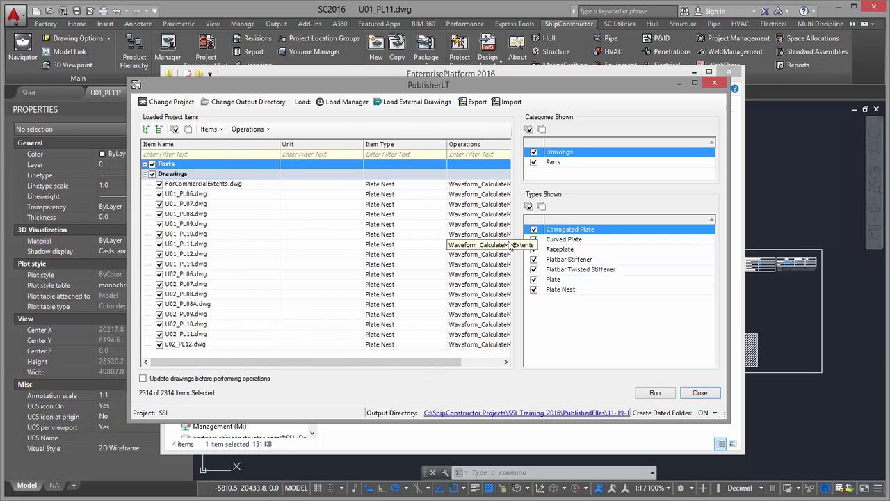
pyautogui.moveTo(391, 362); pyautogui.dragTo(431, 362)
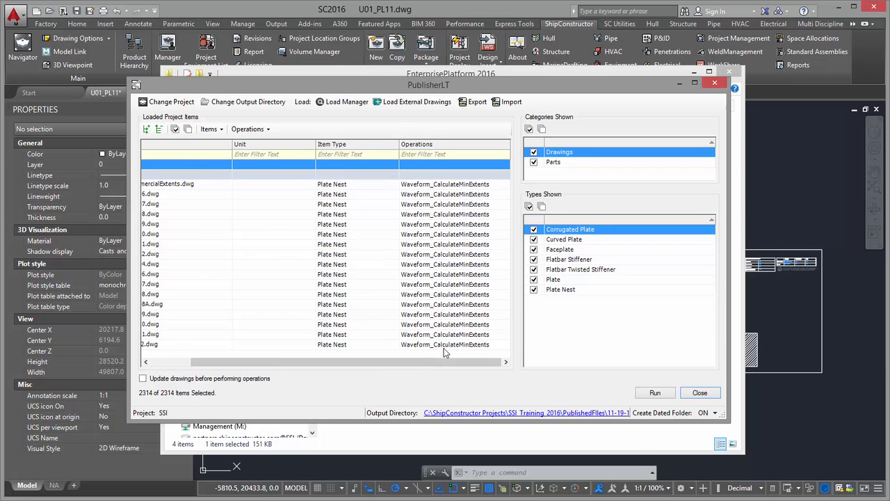
pyautogui.moveTo(427, 362); pyautogui.dragTo(325, 363)
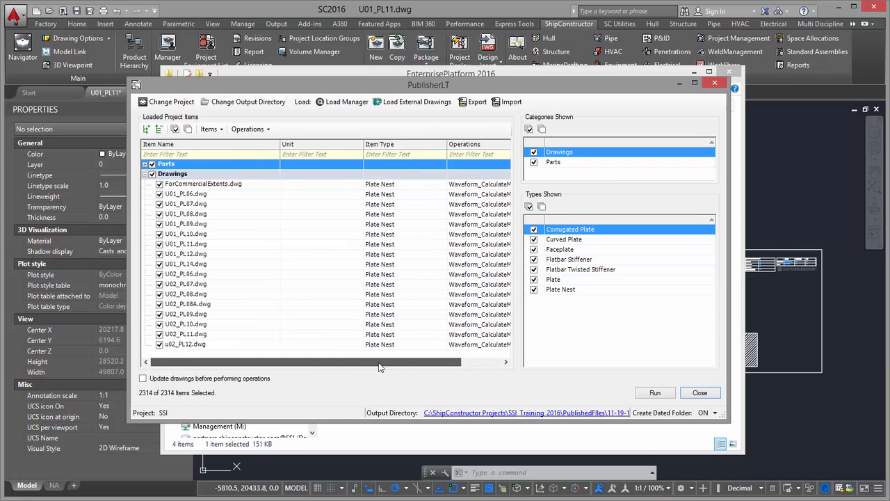
# Collapse the drawings group, run the assigned operations on all loaded items and dismiss the progress window when they complete
pyautogui.click(146, 175)
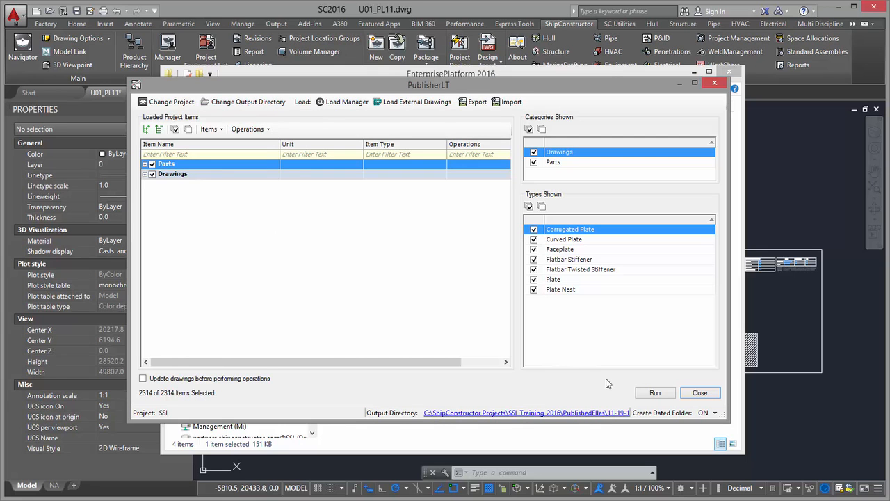
pyautogui.click(654, 393)
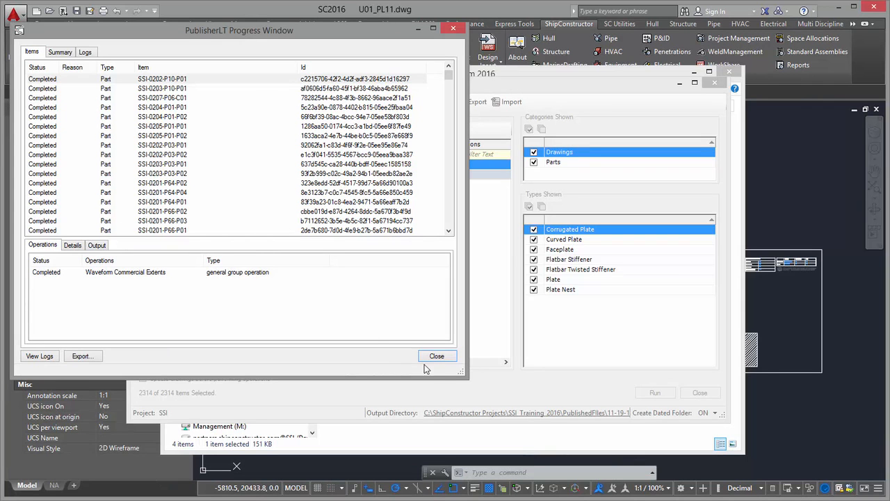
pyautogui.click(436, 357)
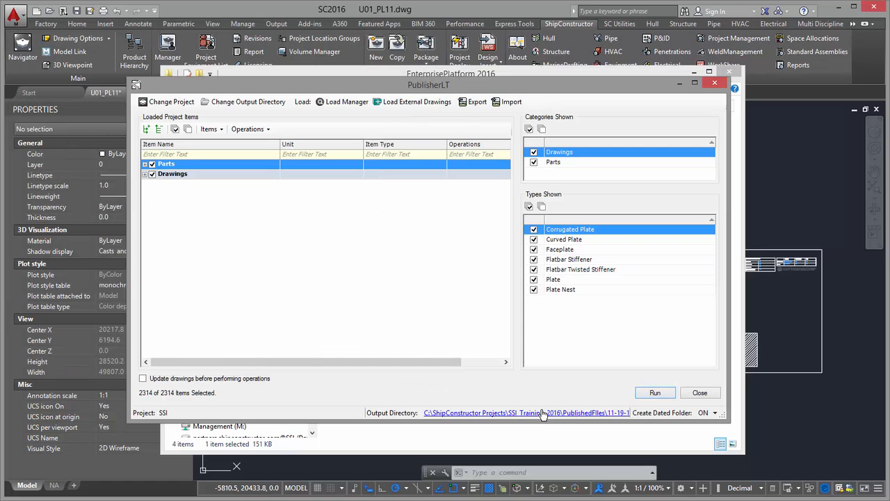
# Open CommercialExtents.tsv in Excel from the Commercial Extents folder of the publishing output directory
pyautogui.click(489, 415)
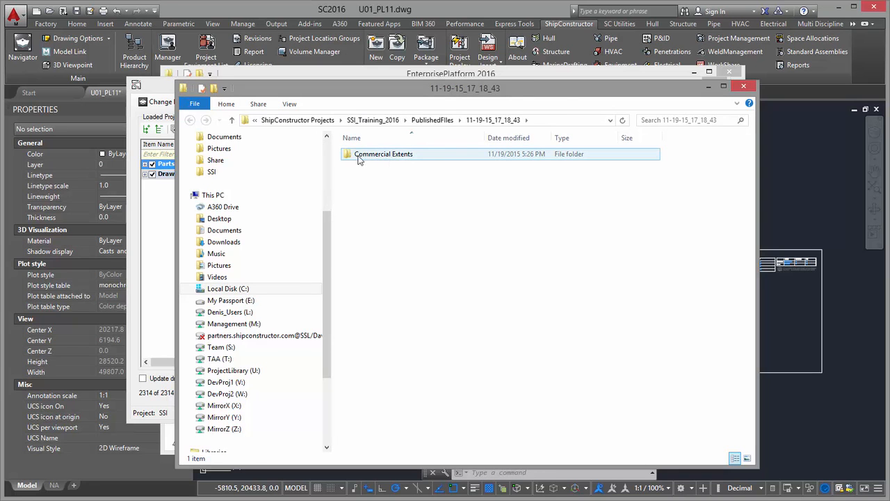
pyautogui.doubleClick(390, 156)
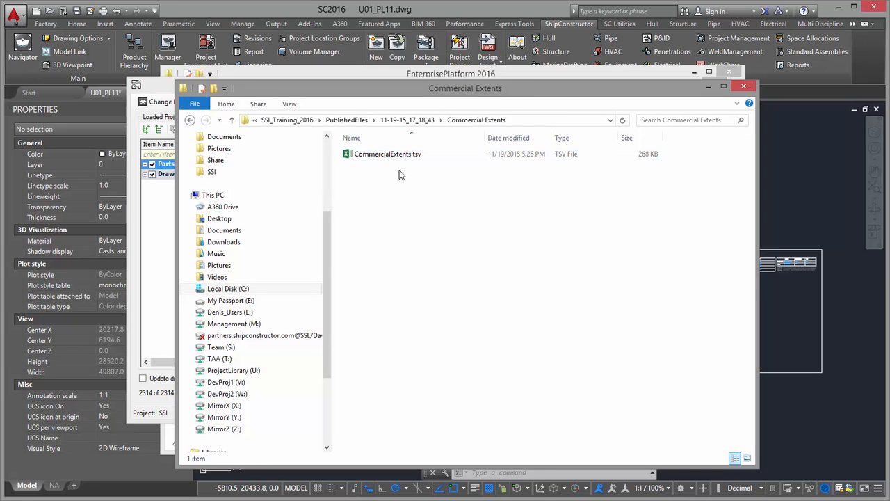
pyautogui.doubleClick(400, 156)
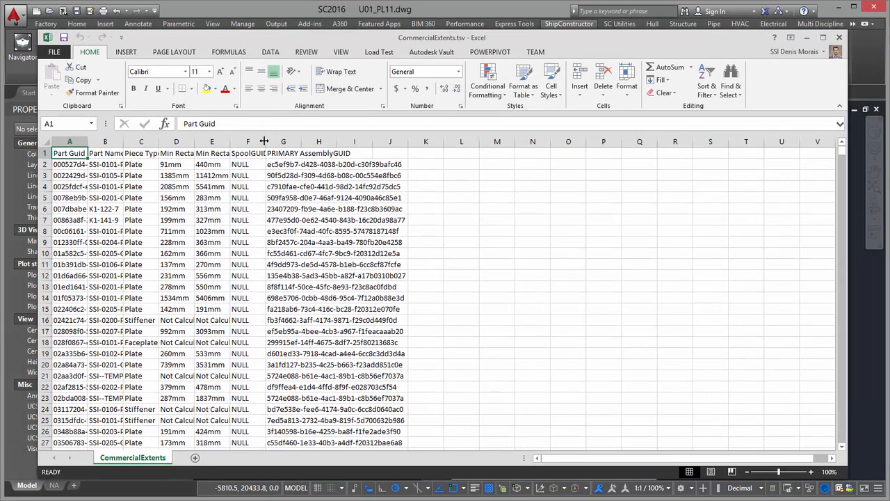
# Autofit the widths of the Part Name, Piece Type, Min Rectangular Height, Min Rectangular Length and SpoolGUID columns
pyautogui.doubleClick(264, 141)
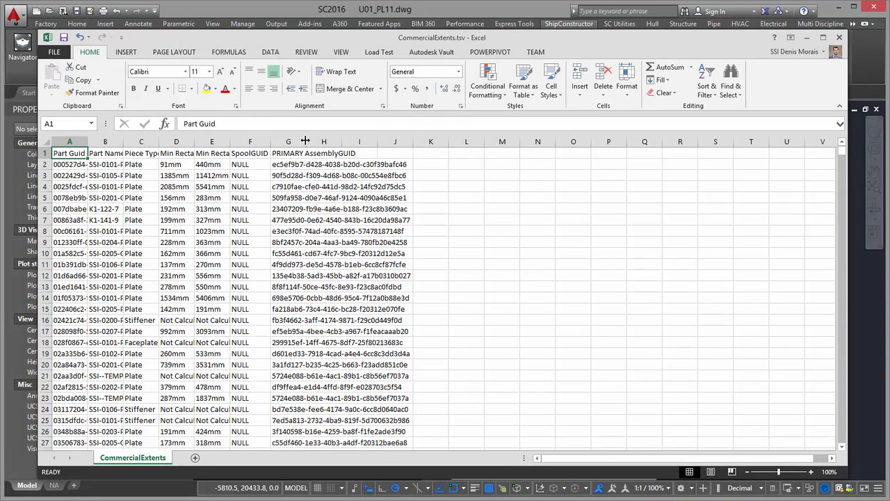
pyautogui.doubleClick(230, 141)
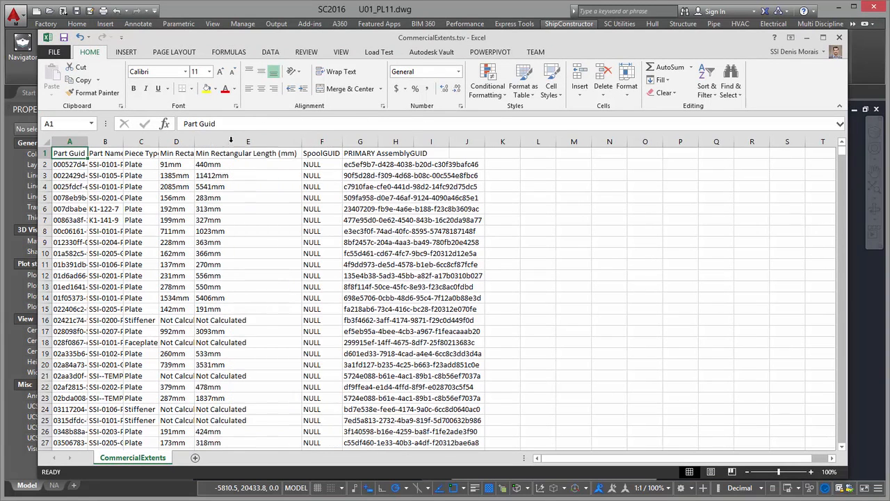
pyautogui.doubleClick(194, 142)
pyautogui.doubleClick(159, 141)
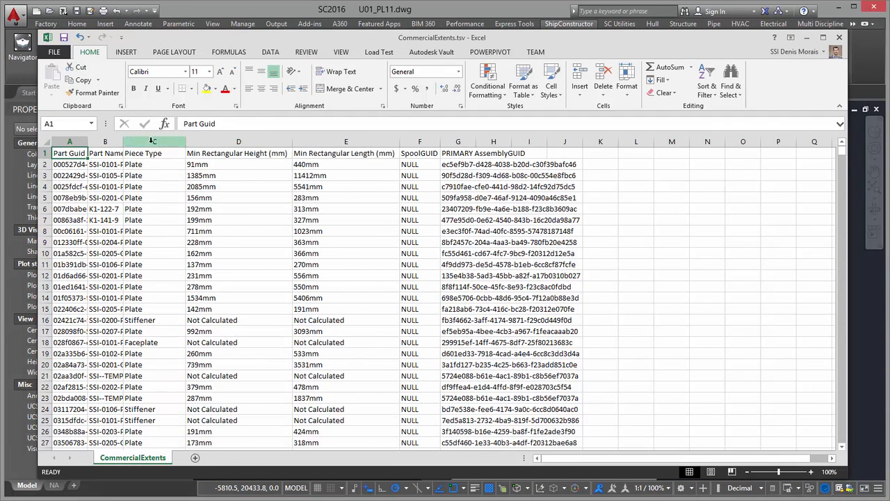
pyautogui.doubleClick(124, 143)
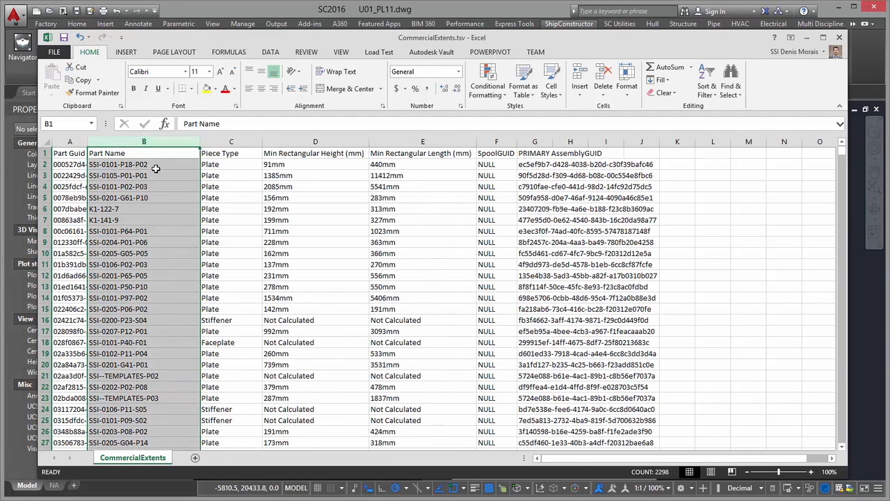
# Highlight columns B to E and review the part names, piece types and minimum rectangular extents down the report
pyautogui.keyDown('ctrl'); pyautogui.click(230, 143); pyautogui.keyUp('ctrl')
pyautogui.keyDown('ctrl'); pyautogui.click(352, 144); pyautogui.keyUp('ctrl')
pyautogui.keyDown('ctrl'); pyautogui.click(386, 148); pyautogui.keyUp('ctrl')
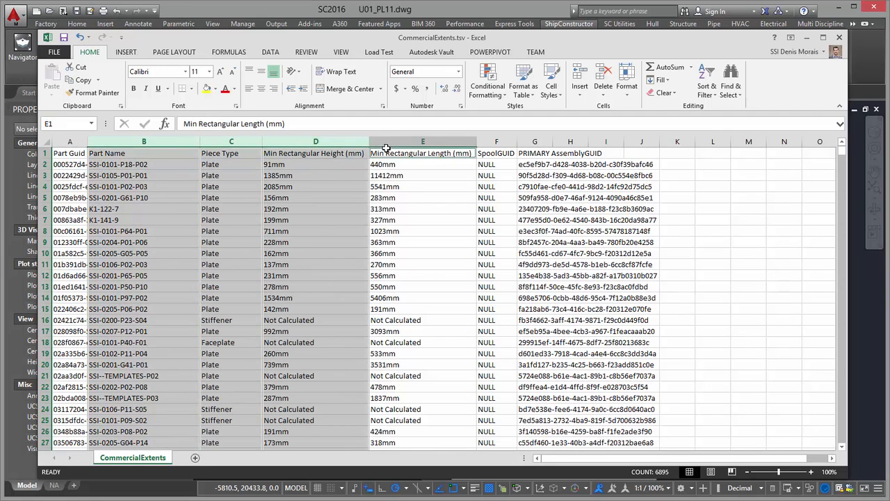
pyautogui.keyDown('ctrl'); pyautogui.click(424, 142); pyautogui.keyUp('ctrl')
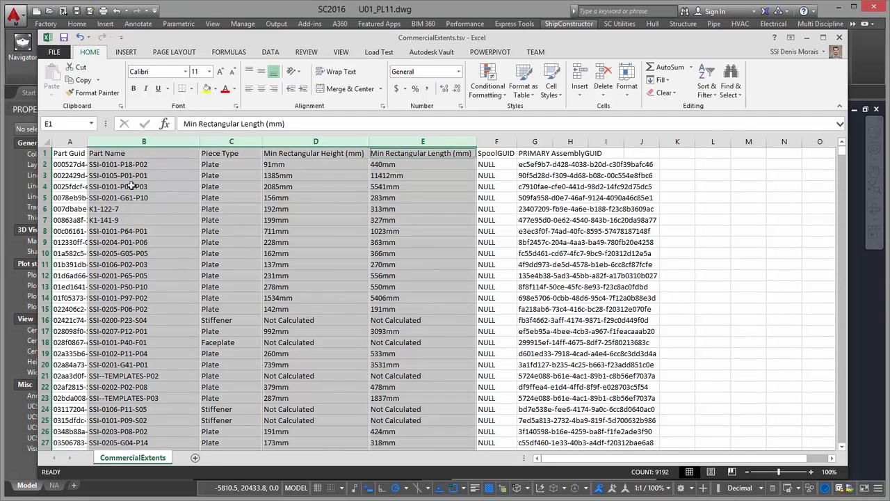
pyautogui.scroll(-3, 327, 263)
pyautogui.scroll(-17, 327, 263)
pyautogui.scroll(14, 327, 264)
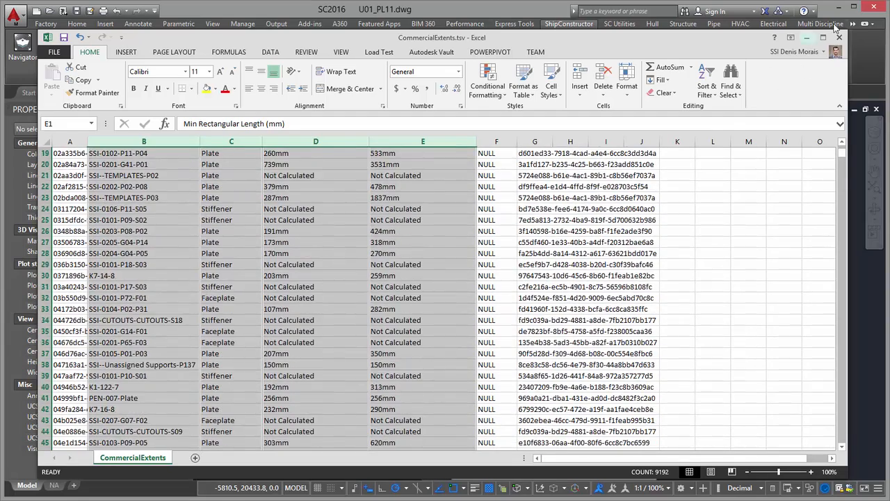